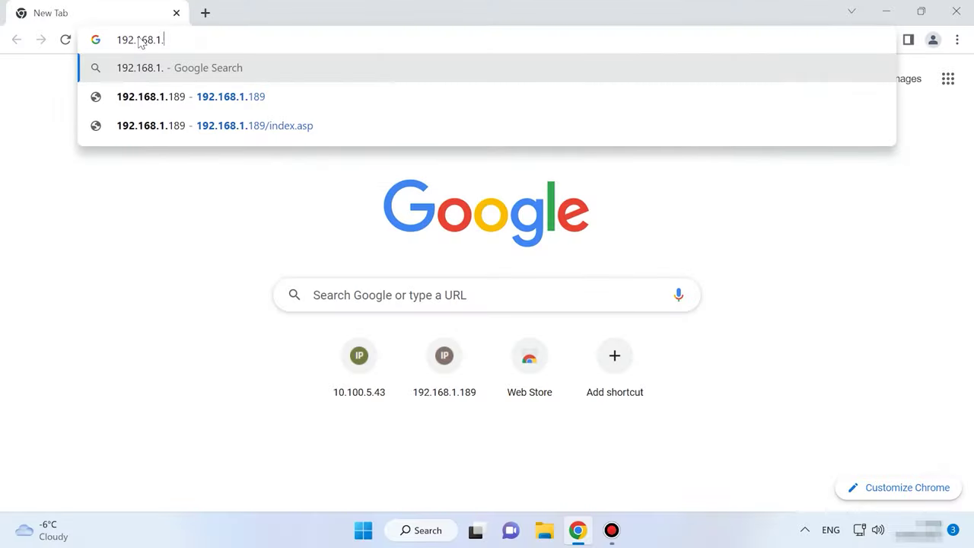
Load 192.168.1.243 and sign in to the myDitto web panel with its username and password.
type("243")
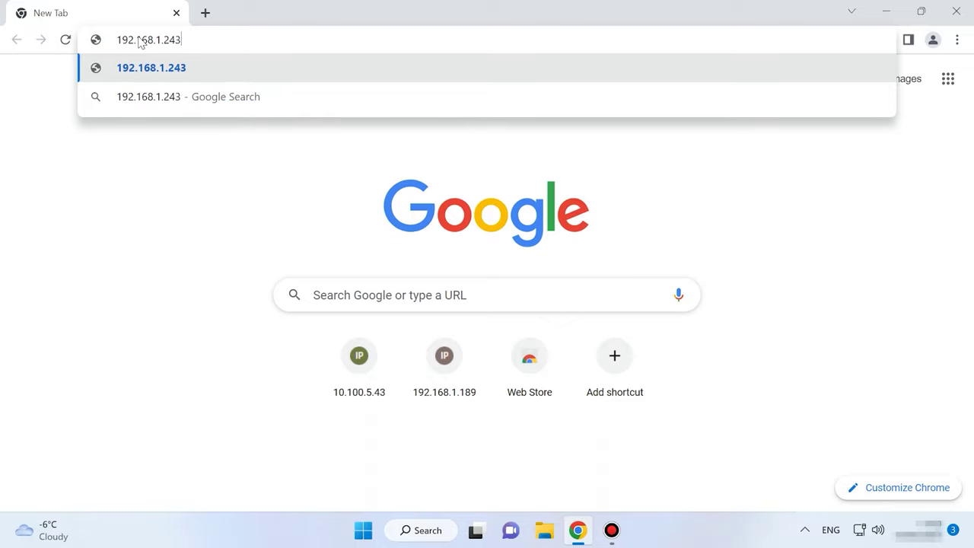
key("Return")
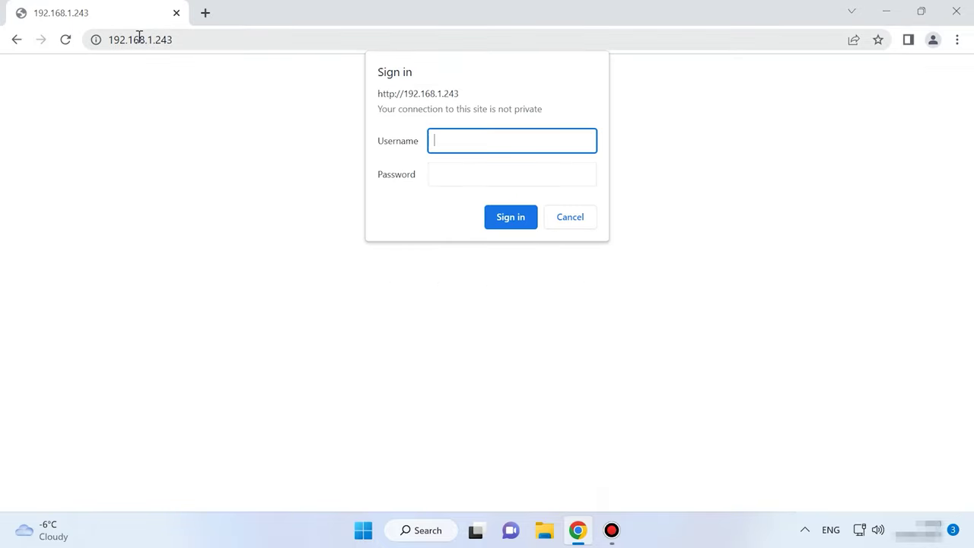
left_click(467, 174)
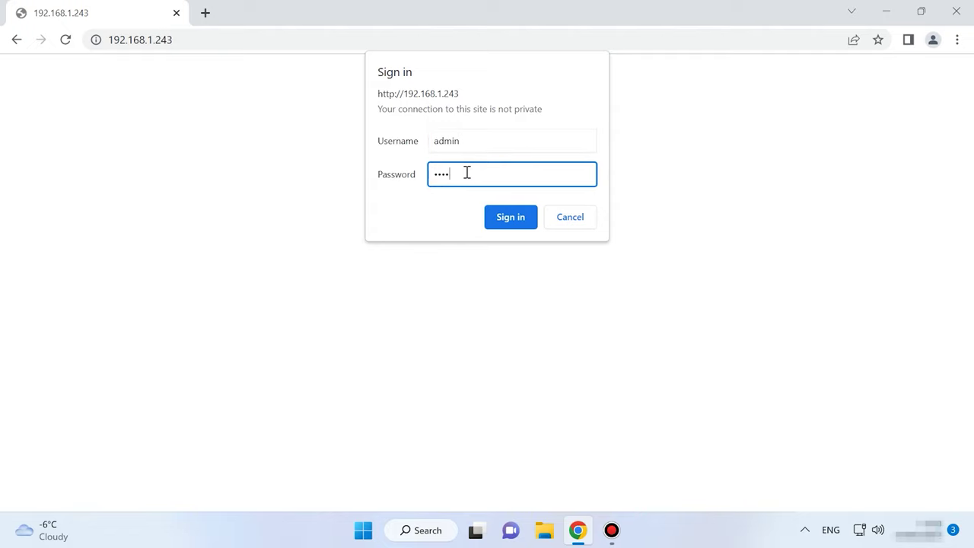
left_click(514, 223)
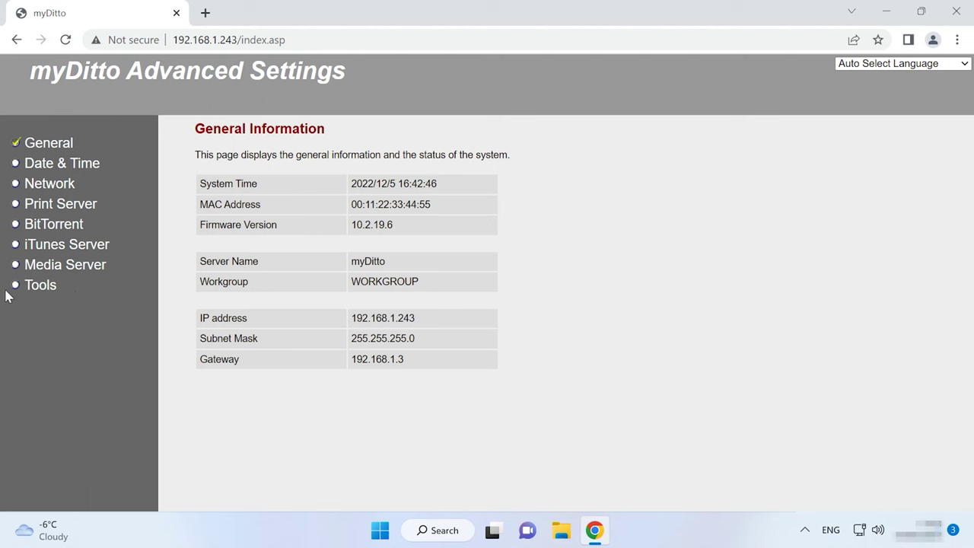
On Storage Tools, enable RAID in RAID 1 mode and apply the setting.
left_click(40, 285)
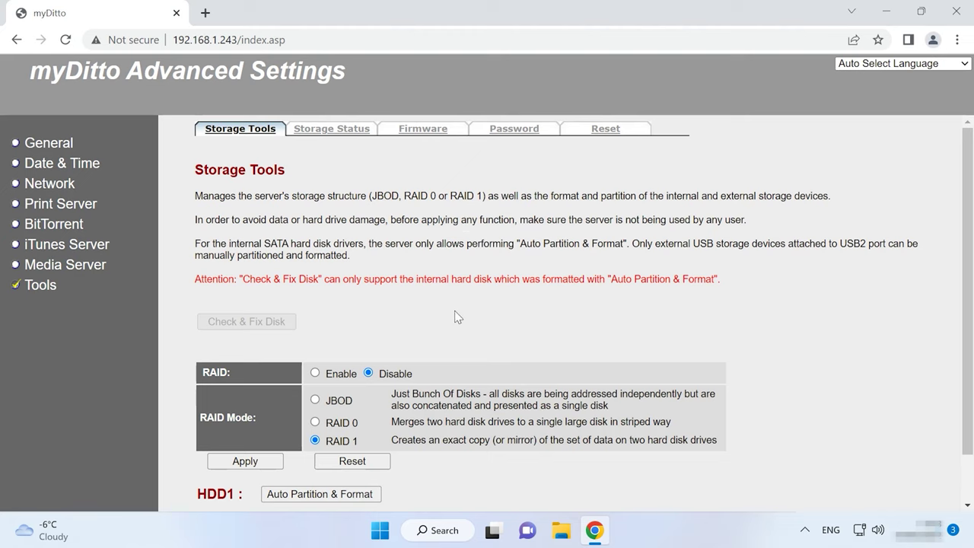
scroll(339, 395, "down", 1)
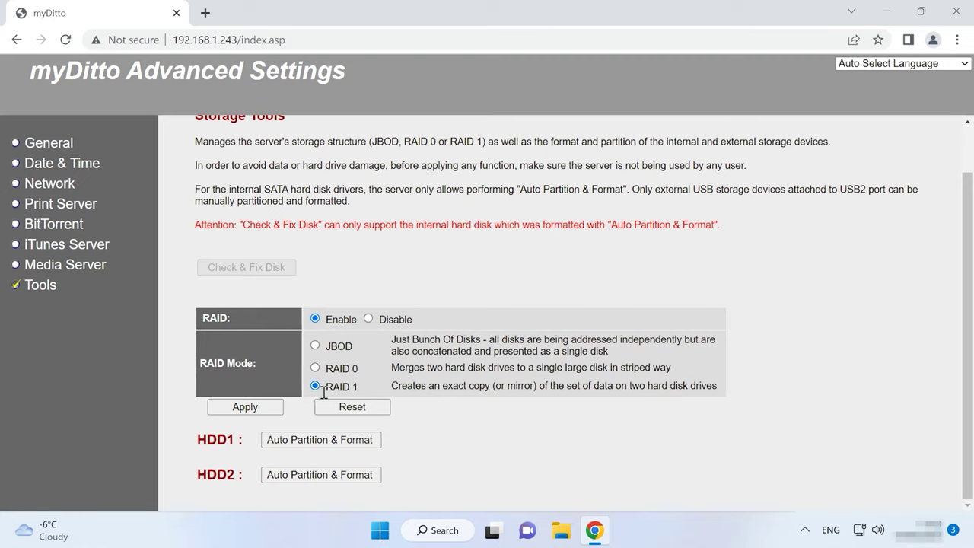
left_click(246, 412)
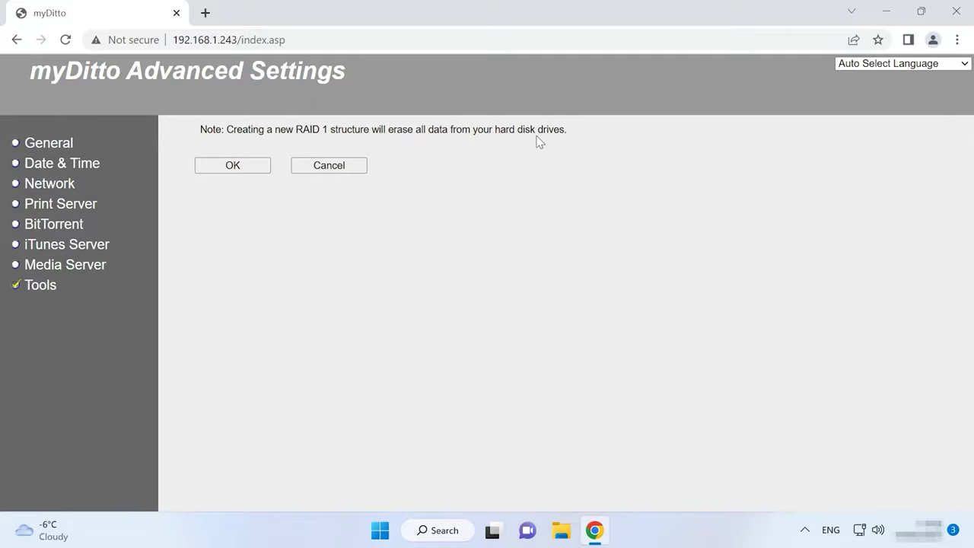
Confirm the RAID 1 erase warning and view the Storage Status tab.
left_click(235, 169)
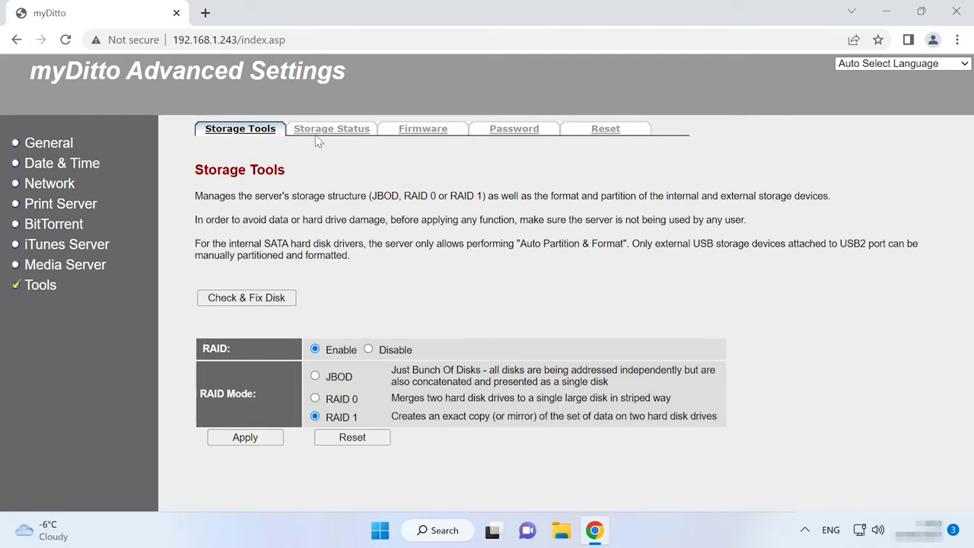
left_click(337, 133)
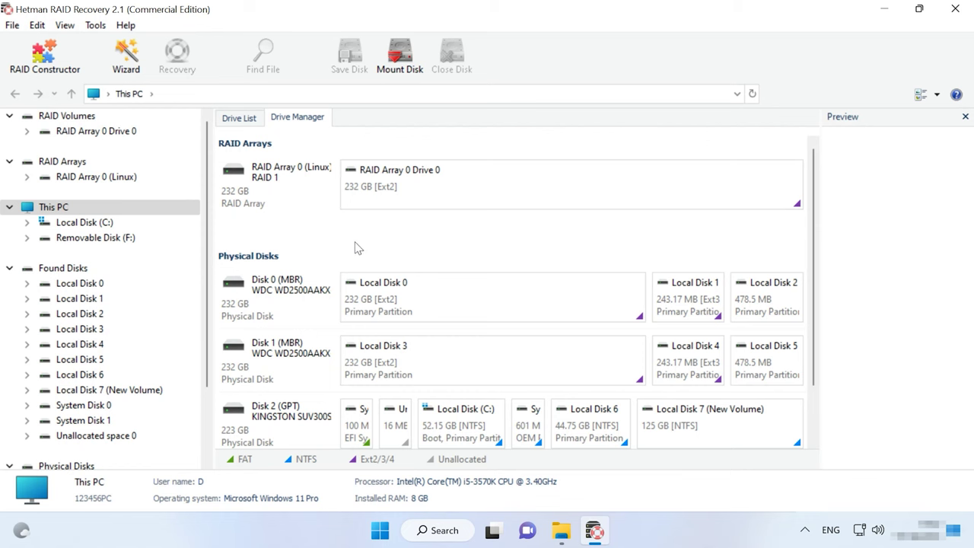
Select the detected RAID Array 0 Drive 0 in Hetman's Drive Manager.
left_click(288, 196)
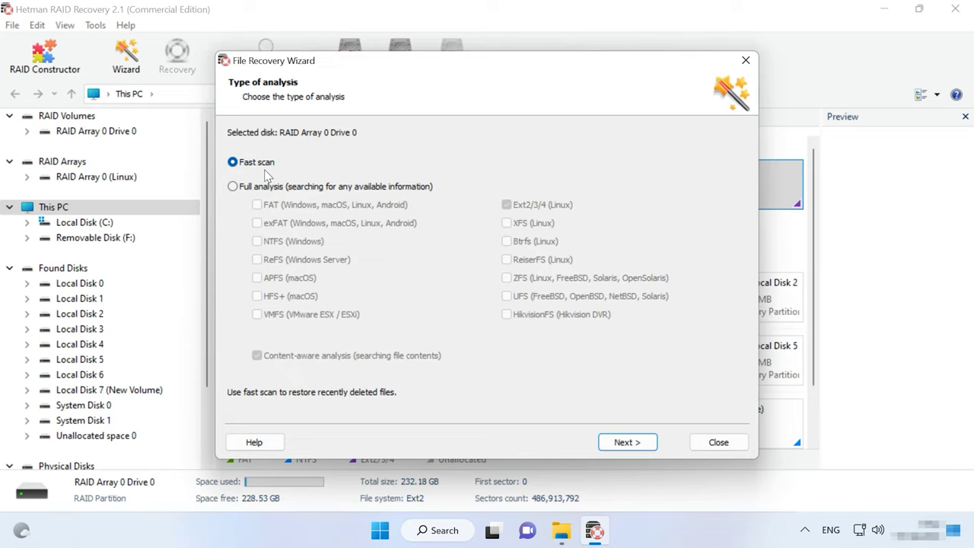
Fast-scan RAID Array 0 Drive 0, then re-analyze it with Full analysis and content-aware analysis off.
left_click(623, 444)
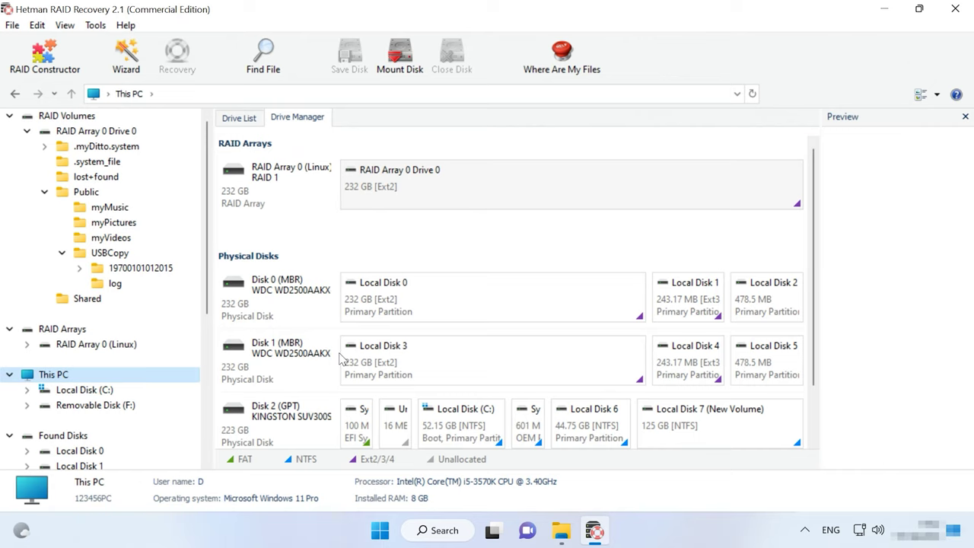
left_click(613, 184)
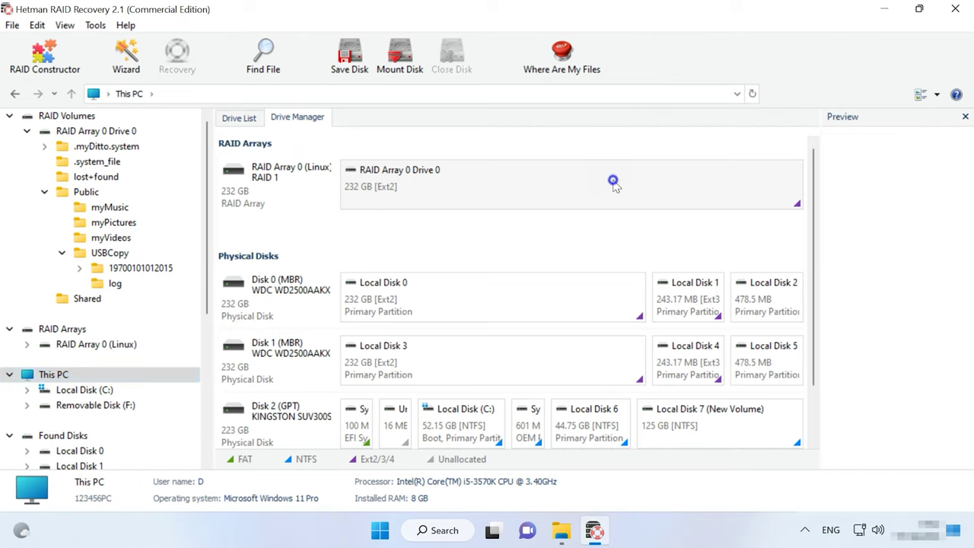
right_click(613, 183)
left_click(681, 211)
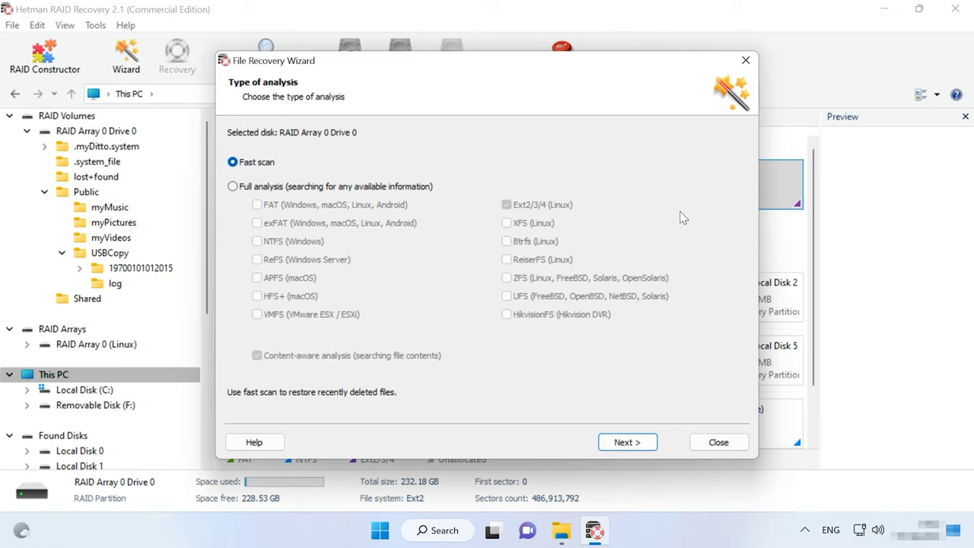
left_click(258, 187)
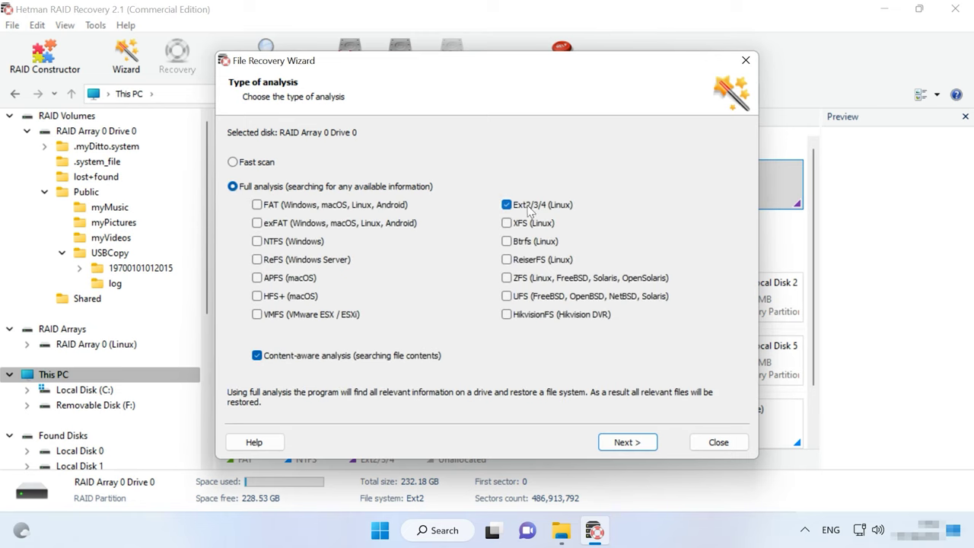
left_click(257, 355)
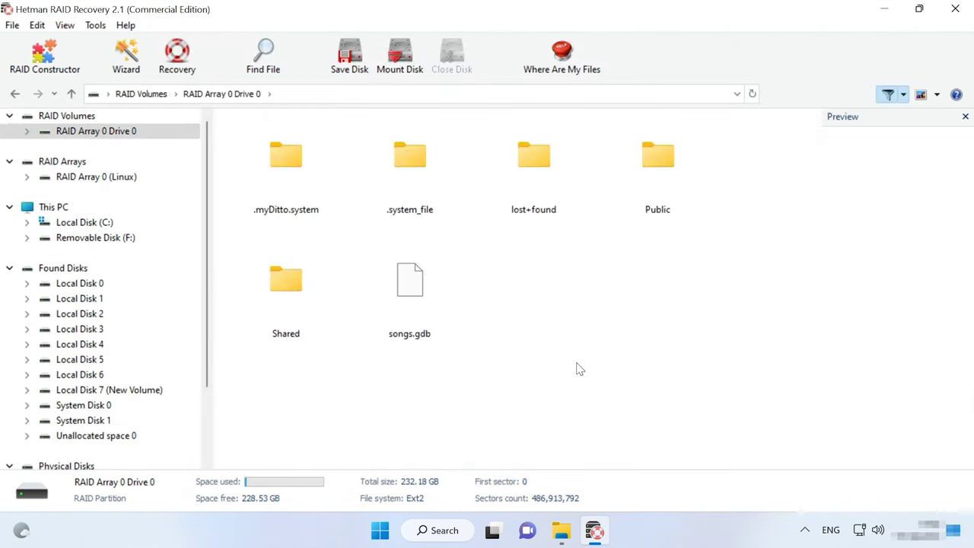
mouse_move(639, 210)
double_click(677, 202)
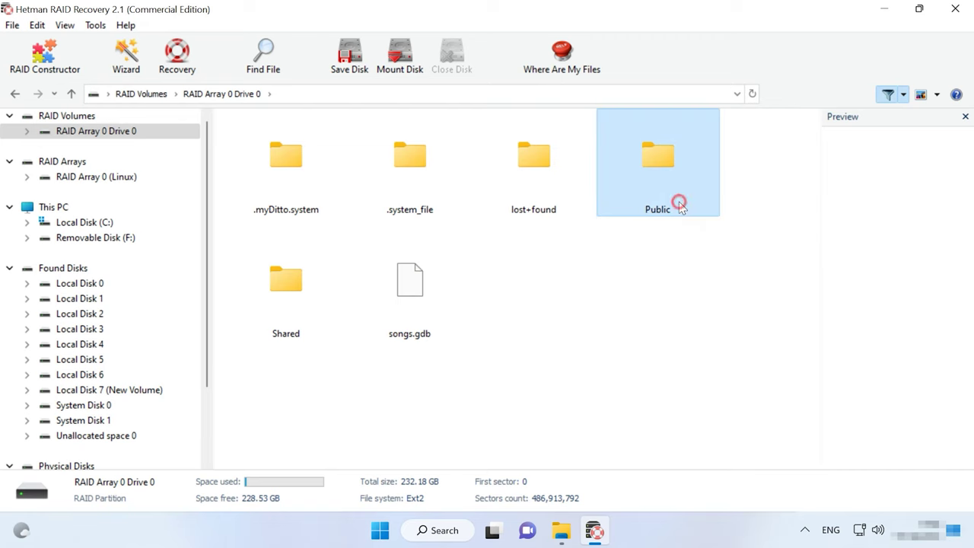
left_click(685, 204)
double_click(686, 205)
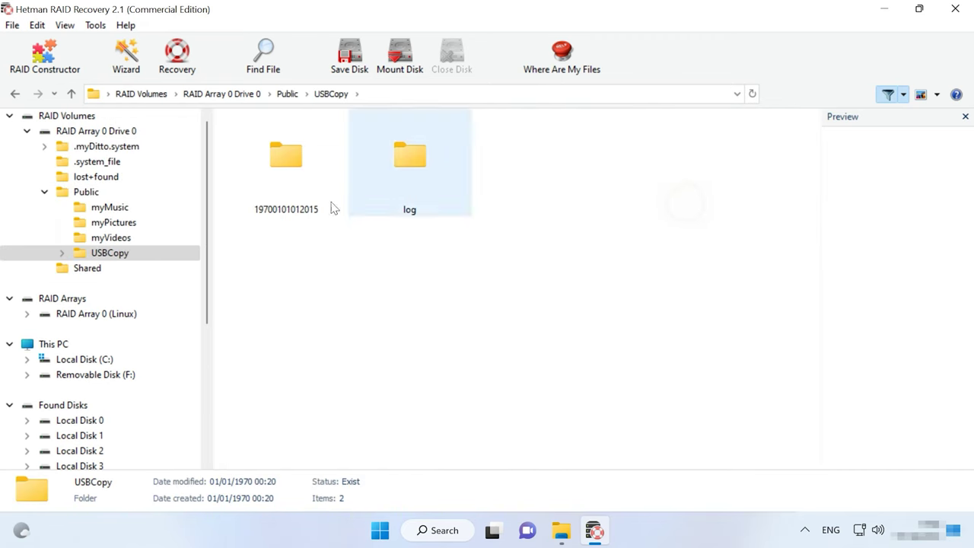
double_click(297, 200)
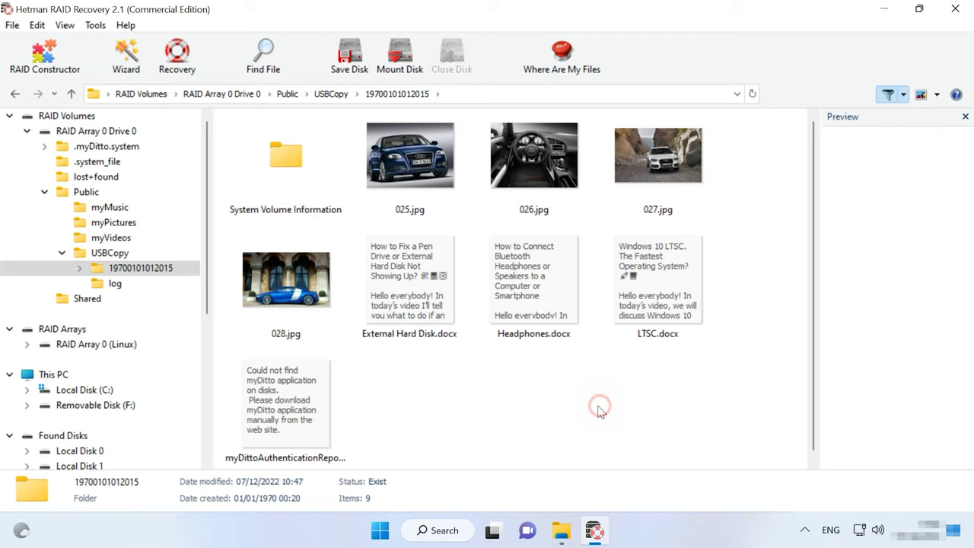
Preview 025.jpg, 026.jpg and External Hard Disk.docx, then clear the selection.
left_click(415, 181)
left_click(518, 172)
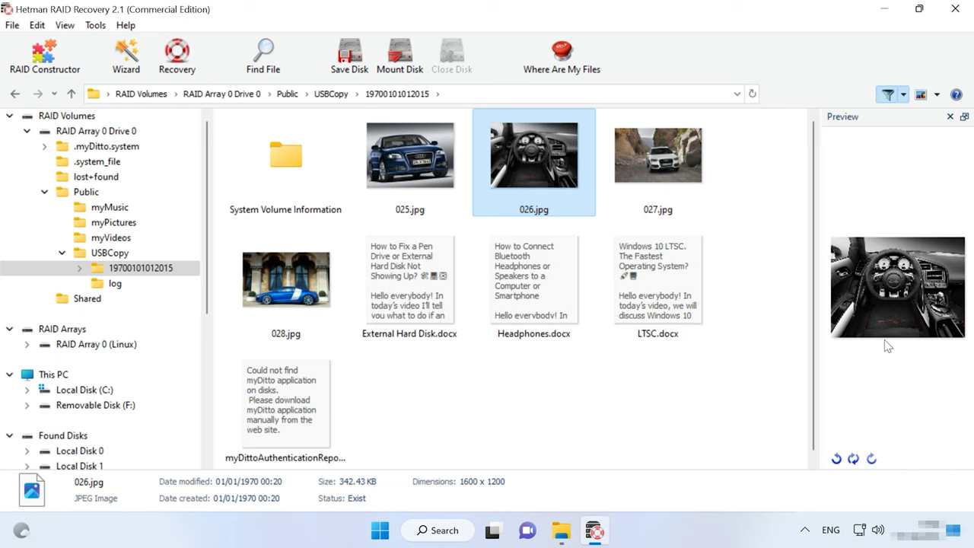
left_click(394, 335)
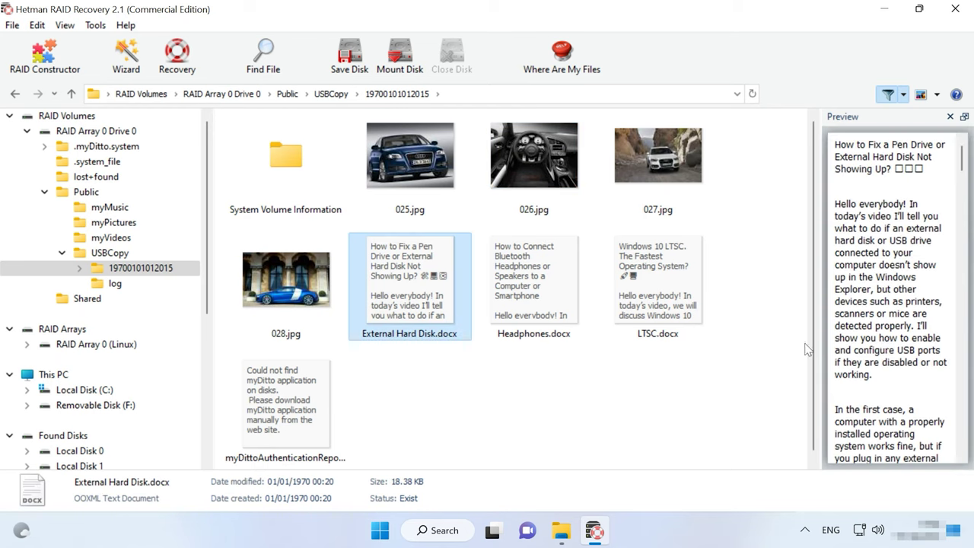
left_click(754, 319)
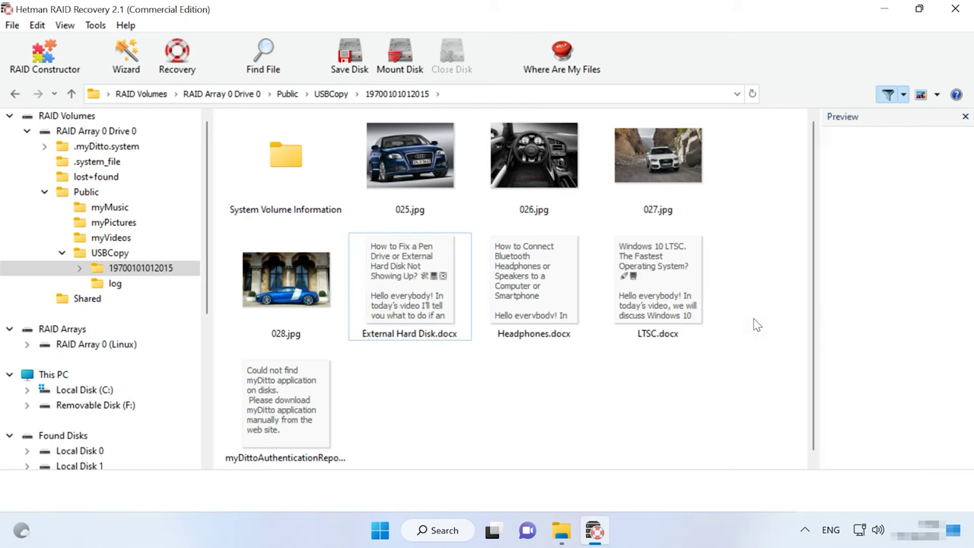
Recover the four jpg photos and three docx files, excluding System Volume Information, to C:\101\.
left_click_drag(765, 164, 257, 305)
left_click(285, 167, "ctrl")
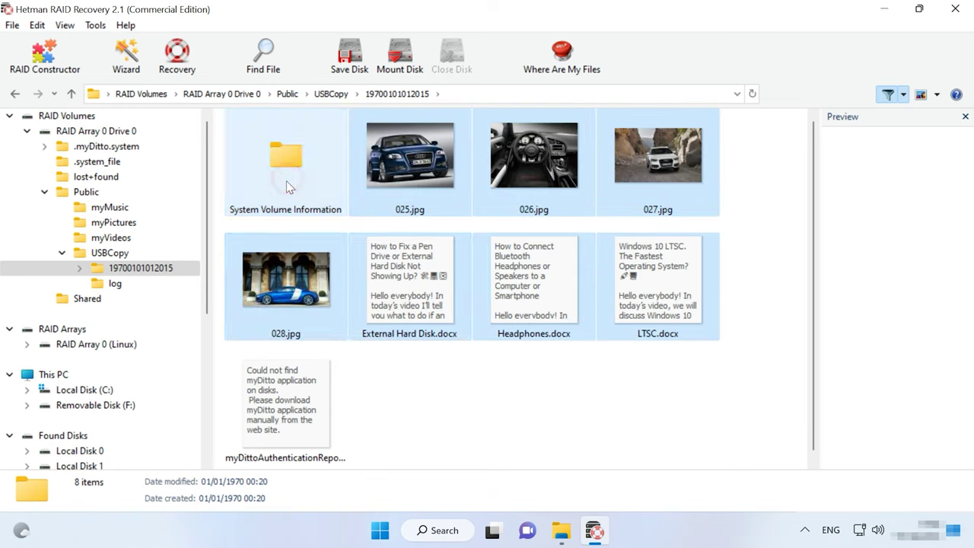
left_click(179, 80)
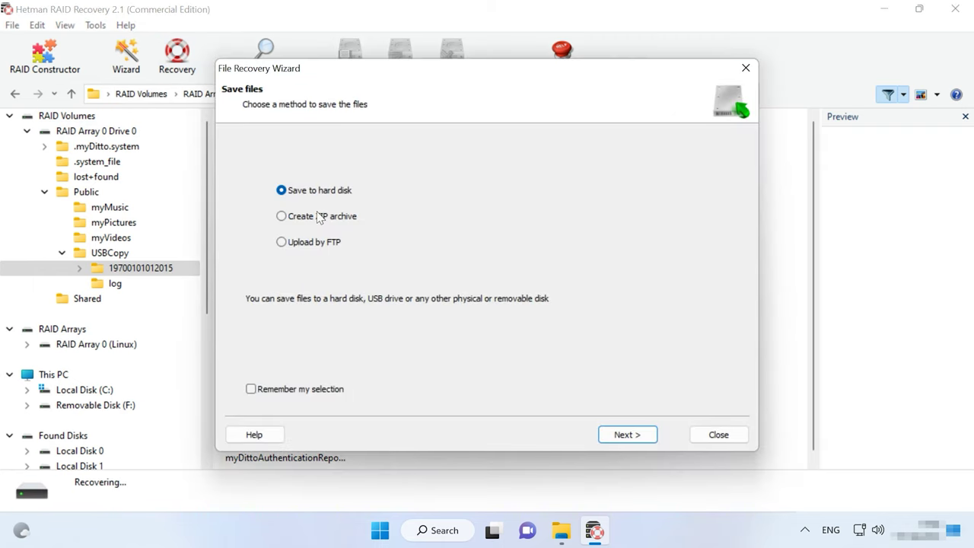
left_click(625, 434)
left_click(308, 178)
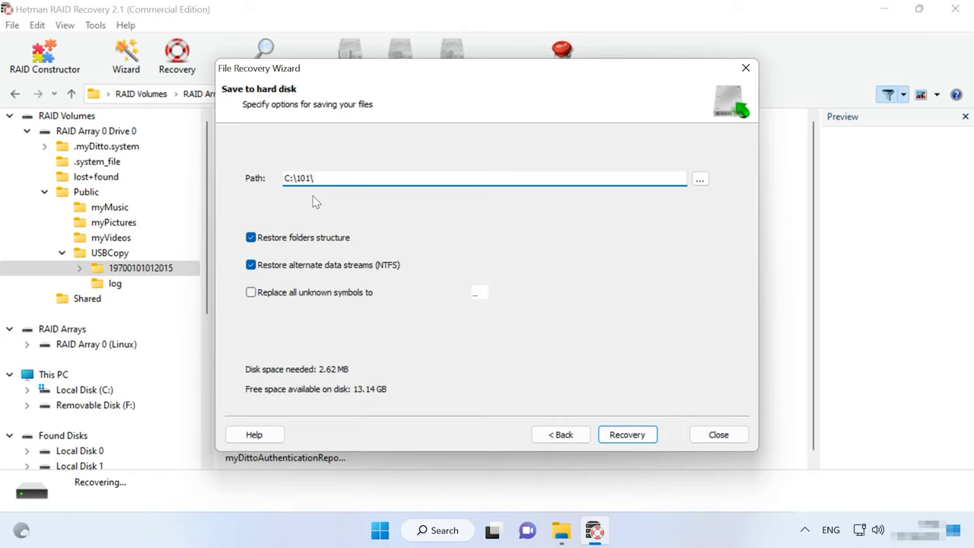
type("\\")
left_click(629, 437)
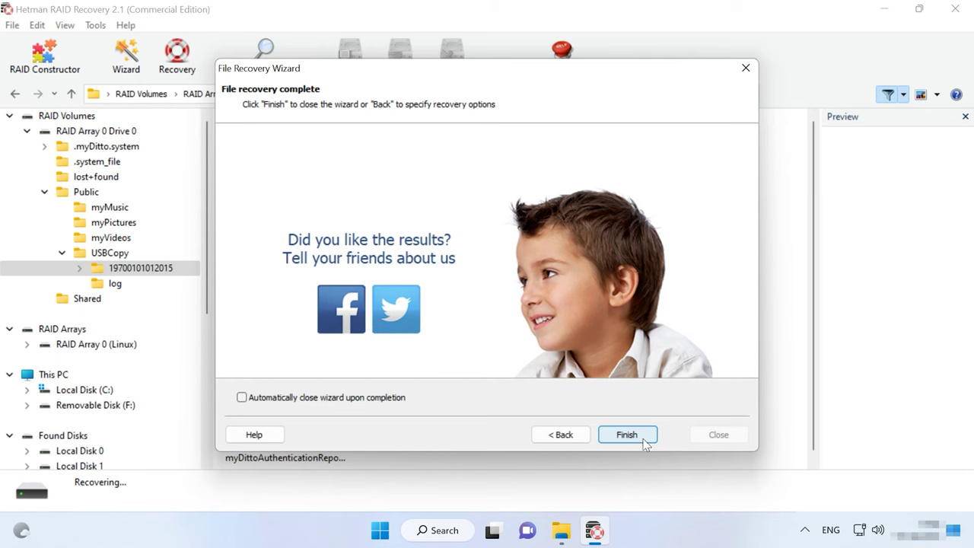
left_click(643, 440)
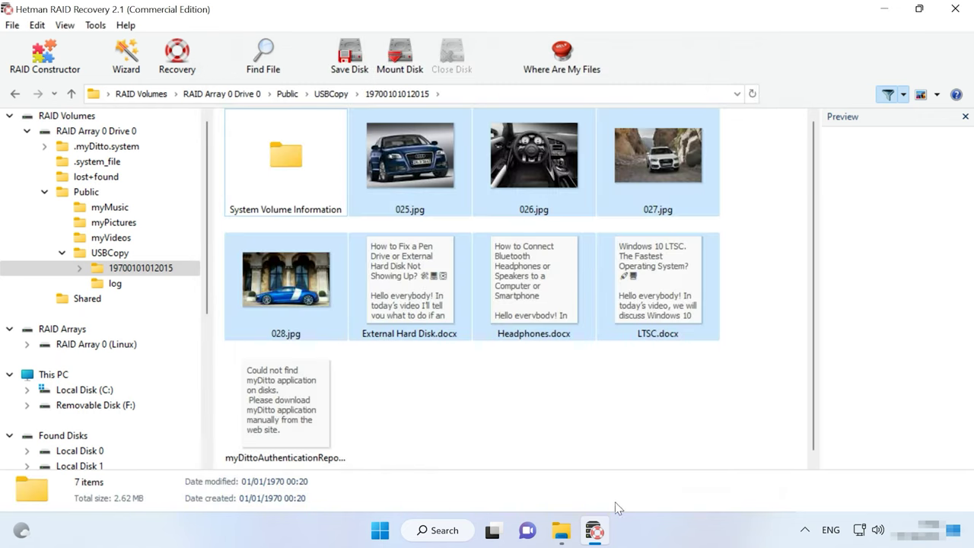
In File Explorer, open C:\101 and select the seven recovered files.
left_click(561, 531)
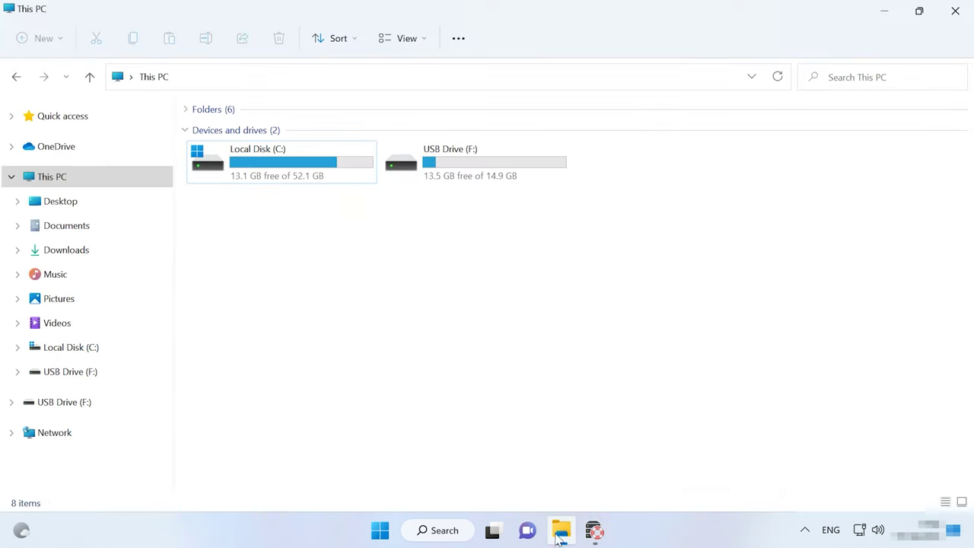
double_click(208, 163)
double_click(212, 256)
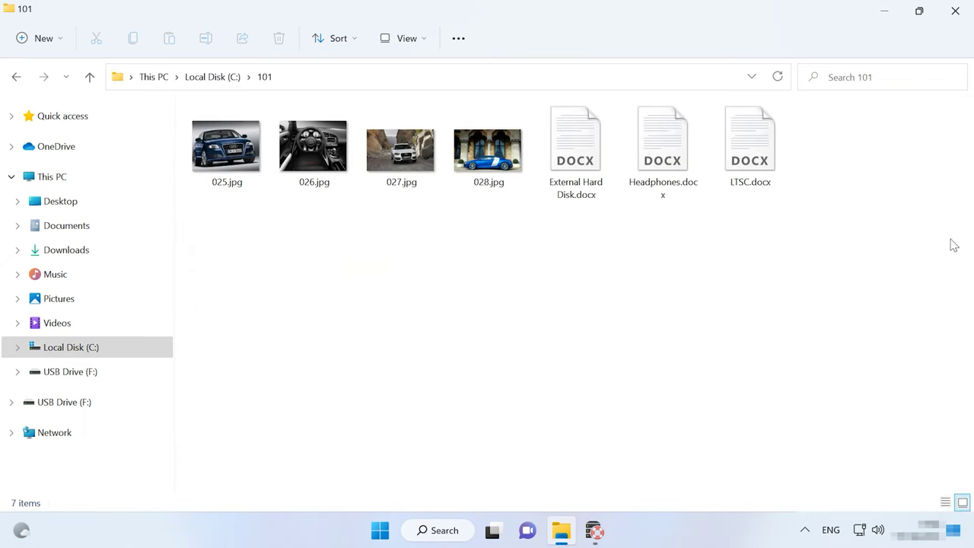
left_click_drag(880, 236, 163, 159)
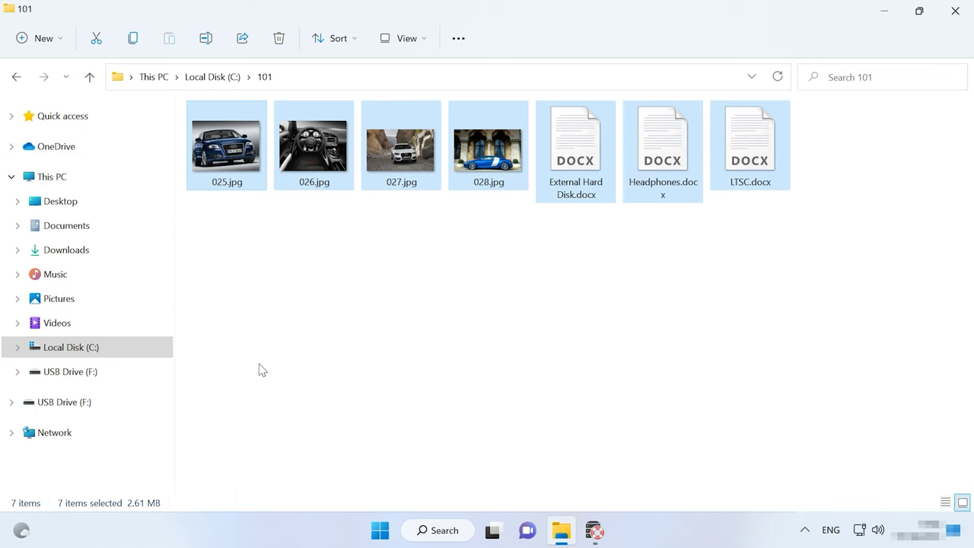
left_click(594, 530)
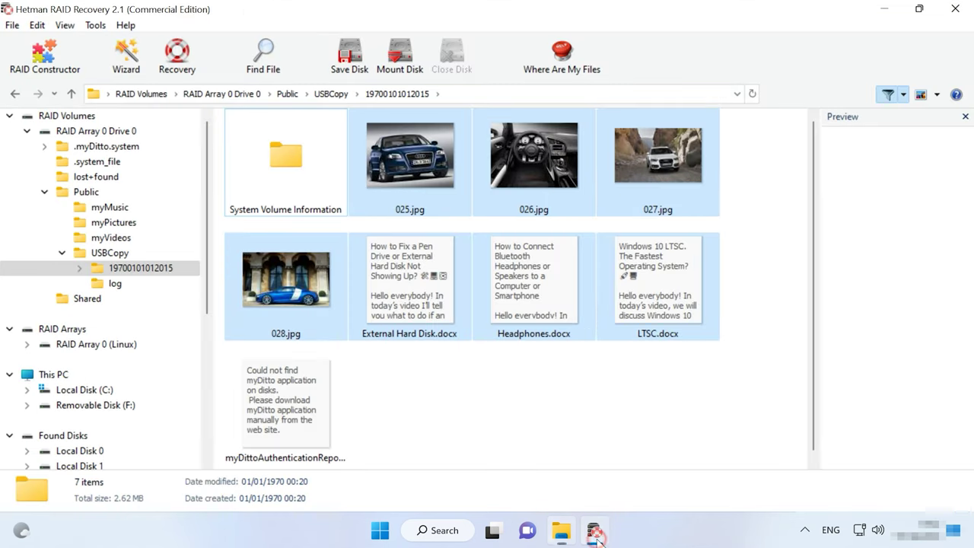
left_click(711, 400)
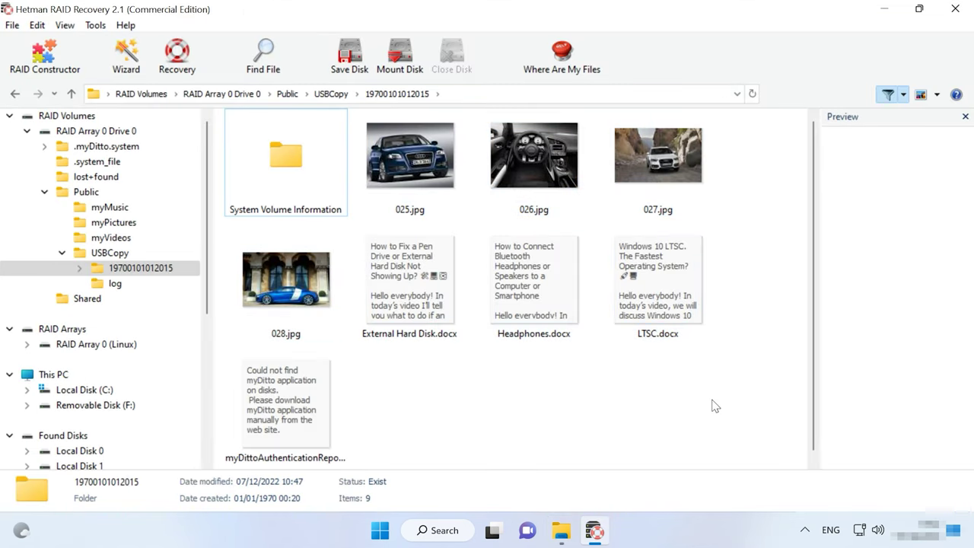